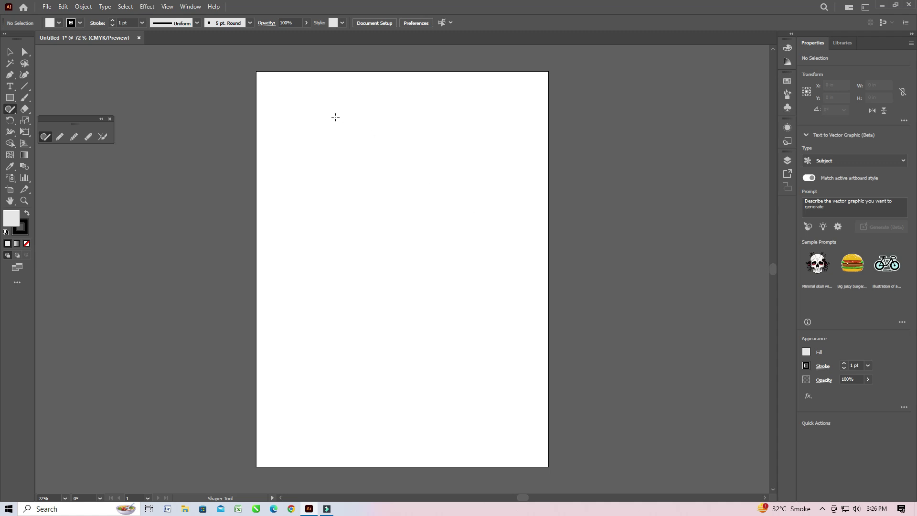
Step: Draw a circle, a triangle, a rectangle and a hexagon on the blank artboard with the Shaper tool
{"action": "mouse_move", "coordinate": [309, 97]}
{"action": "left_mouse_down"}
{"action": "mouse_move", "coordinate": [282, 111]}
{"action": "mouse_move", "coordinate": [278, 132]}
{"action": "mouse_move", "coordinate": [288, 151]}
{"action": "mouse_move", "coordinate": [318, 161]}
{"action": "mouse_move", "coordinate": [339, 144]}
{"action": "mouse_move", "coordinate": [342, 125]}
{"action": "mouse_move", "coordinate": [312, 98]}
{"action": "left_mouse_up"}
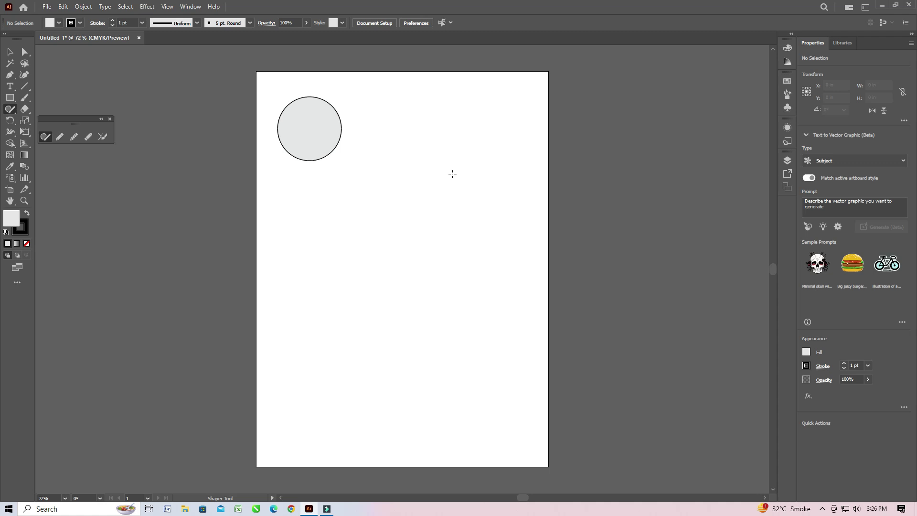
{"action": "left_click_drag", "start_coordinate": [419, 97], "coordinate": [393, 157]}
{"action": "left_click_drag", "start_coordinate": [446, 136], "coordinate": [414, 91]}
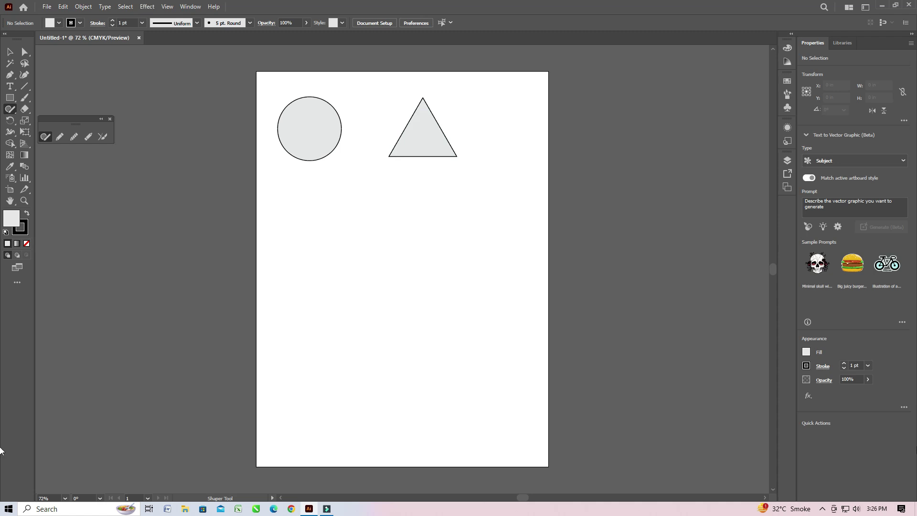
{"action": "mouse_move", "coordinate": [300, 207]}
{"action": "left_mouse_down"}
{"action": "mouse_move", "coordinate": [396, 205]}
{"action": "mouse_move", "coordinate": [402, 262]}
{"action": "mouse_move", "coordinate": [295, 254]}
{"action": "left_mouse_up"}
{"action": "left_click_drag", "start_coordinate": [290, 207], "coordinate": [301, 207]}
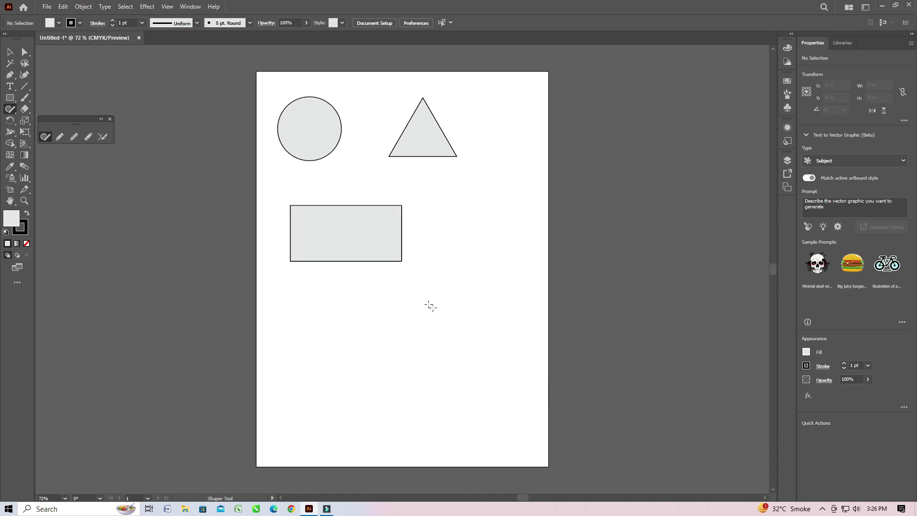
{"action": "left_click_drag", "start_coordinate": [445, 304], "coordinate": [473, 317]}
{"action": "mouse_move", "coordinate": [486, 422]}
{"action": "left_mouse_down"}
{"action": "mouse_move", "coordinate": [361, 422]}
{"action": "mouse_move", "coordinate": [356, 370]}
{"action": "mouse_move", "coordinate": [368, 335]}
{"action": "mouse_move", "coordinate": [394, 305]}
{"action": "left_mouse_up"}
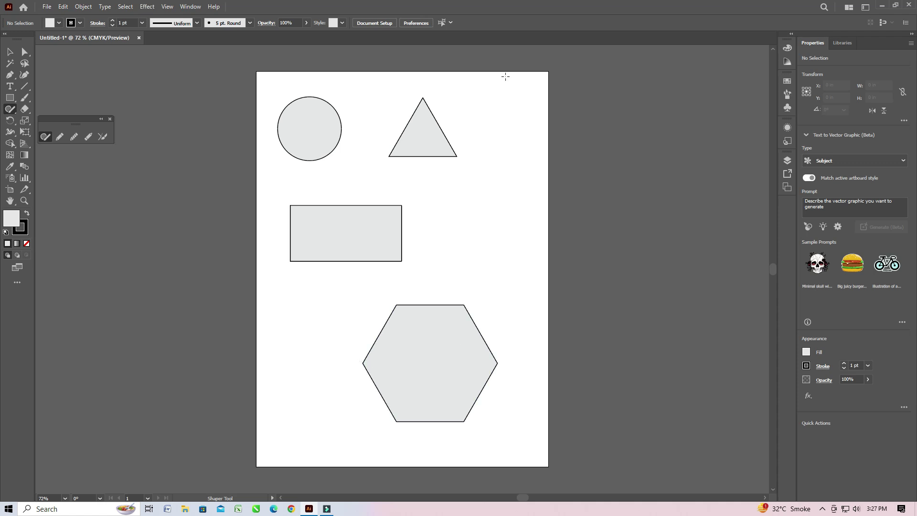
Step: Delete all four shapes from the artboard
{"action": "key", "text": "v"}
{"action": "left_click_drag", "start_coordinate": [274, 87], "coordinate": [535, 453]}
{"action": "key", "text": "Delete"}
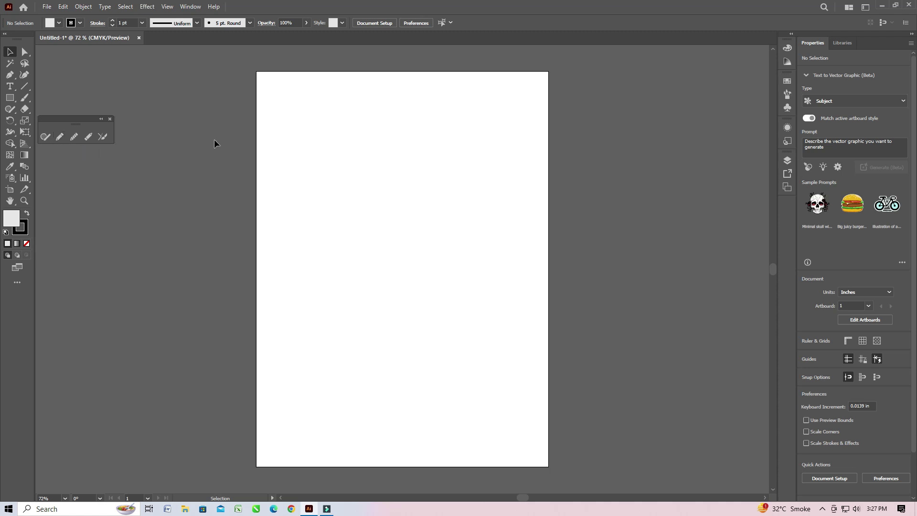
Step: Draw six freehand paths across the artboard with the Pencil tool, including a zigzag through the middle, and delete them all
{"action": "key", "text": "n"}
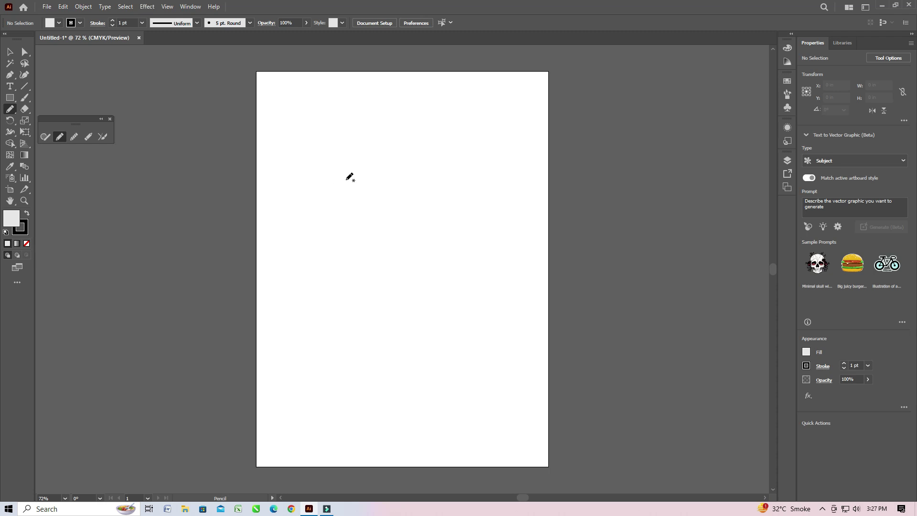
{"action": "mouse_move", "coordinate": [296, 246]}
{"action": "left_mouse_down"}
{"action": "mouse_move", "coordinate": [339, 172]}
{"action": "mouse_move", "coordinate": [425, 290]}
{"action": "mouse_move", "coordinate": [483, 209]}
{"action": "mouse_move", "coordinate": [490, 247]}
{"action": "left_mouse_up"}
{"action": "mouse_move", "coordinate": [509, 339]}
{"action": "left_mouse_down"}
{"action": "mouse_move", "coordinate": [357, 375]}
{"action": "mouse_move", "coordinate": [337, 404]}
{"action": "left_mouse_up"}
{"action": "left_click_drag", "start_coordinate": [318, 310], "coordinate": [356, 243]}
{"action": "left_click_drag", "start_coordinate": [313, 115], "coordinate": [516, 119]}
{"action": "mouse_move", "coordinate": [283, 132]}
{"action": "left_mouse_down"}
{"action": "mouse_move", "coordinate": [303, 210]}
{"action": "mouse_move", "coordinate": [292, 344]}
{"action": "left_mouse_up"}
{"action": "left_click_drag", "start_coordinate": [455, 329], "coordinate": [447, 111]}
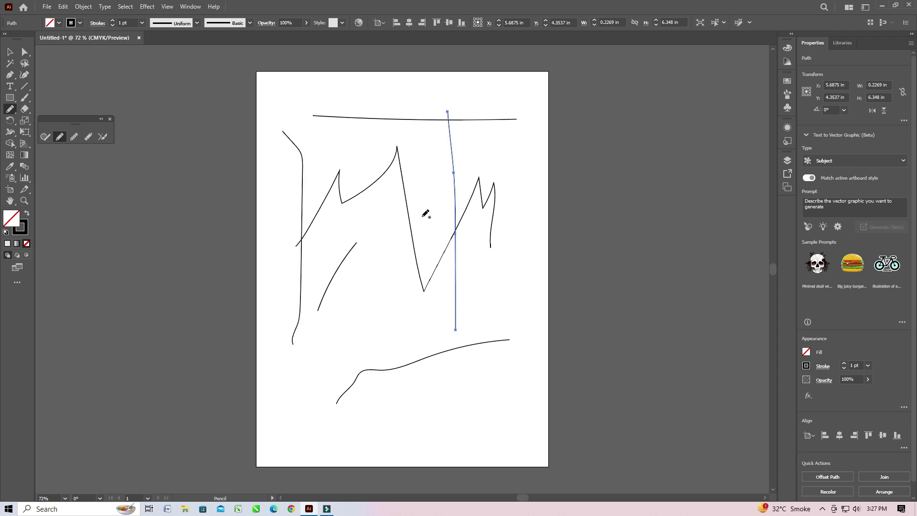
{"action": "key", "text": "ctrl+a"}
{"action": "key", "text": "Delete"}
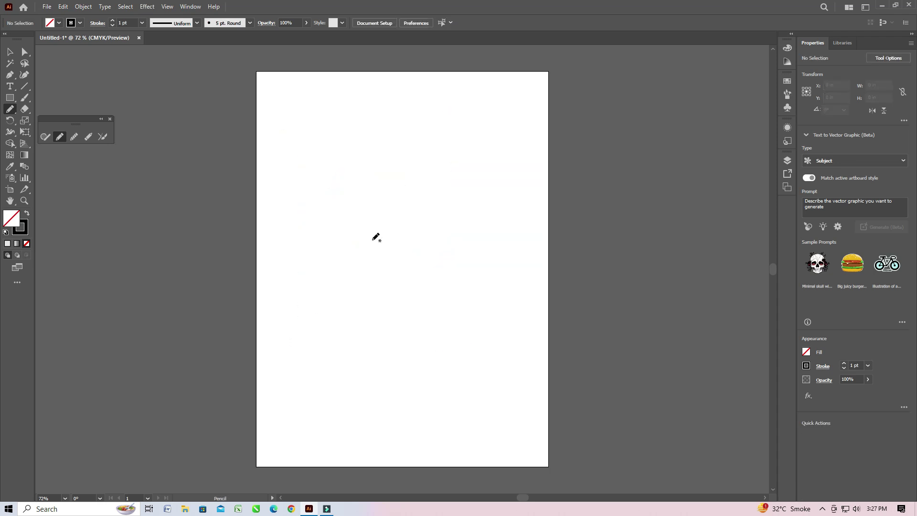
Step: Draw seven constrained straight lines with the Pencil tool, three diagonal, one horizontal and three vertical, and delete them all
{"action": "left_click_drag", "start_coordinate": [304, 201], "coordinate": [390, 115]}
{"action": "mouse_move", "coordinate": [372, 155]}
{"action": "left_mouse_down"}
{"action": "mouse_move", "coordinate": [423, 248]}
{"action": "mouse_move", "coordinate": [479, 263]}
{"action": "left_mouse_up"}
{"action": "mouse_move", "coordinate": [294, 364]}
{"action": "left_mouse_down"}
{"action": "mouse_move", "coordinate": [478, 326]}
{"action": "mouse_move", "coordinate": [503, 318]}
{"action": "left_mouse_up"}
{"action": "left_click_drag", "start_coordinate": [505, 118], "coordinate": [350, 273]}
{"action": "left_click_drag", "start_coordinate": [313, 120], "coordinate": [313, 386]}
{"action": "left_click_drag", "start_coordinate": [517, 196], "coordinate": [517, 448]}
{"action": "left_click_drag", "start_coordinate": [392, 428], "coordinate": [392, 242]}
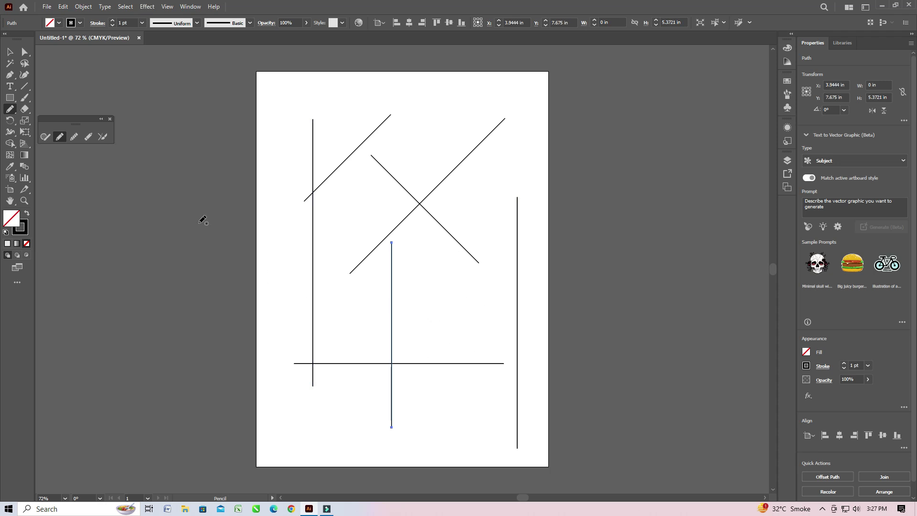
{"action": "key", "text": "ctrl+a"}
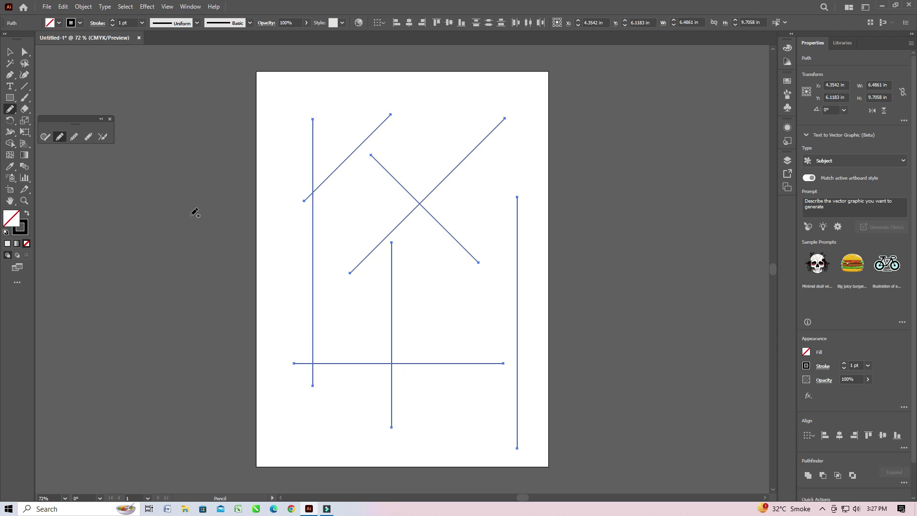
{"action": "key", "text": "Delete"}
Step: Draw a freehand zigzag and six loose curved paths around it with the Pencil tool, and clear the artboard
{"action": "mouse_move", "coordinate": [293, 256]}
{"action": "left_mouse_down"}
{"action": "mouse_move", "coordinate": [323, 190]}
{"action": "mouse_move", "coordinate": [345, 218]}
{"action": "mouse_move", "coordinate": [394, 237]}
{"action": "mouse_move", "coordinate": [444, 176]}
{"action": "mouse_move", "coordinate": [479, 211]}
{"action": "mouse_move", "coordinate": [490, 188]}
{"action": "left_mouse_up"}
{"action": "left_click_drag", "start_coordinate": [496, 297], "coordinate": [438, 353]}
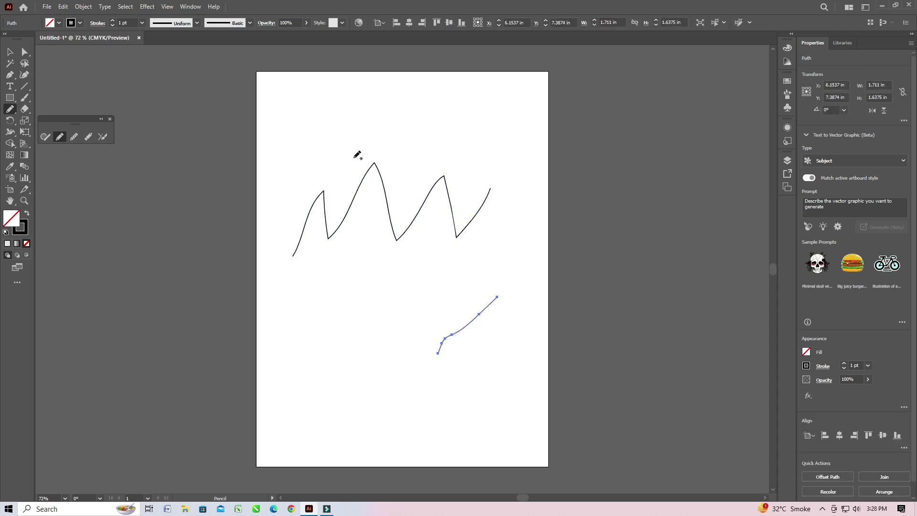
{"action": "left_click_drag", "start_coordinate": [310, 134], "coordinate": [246, 287]}
{"action": "mouse_move", "coordinate": [520, 88]}
{"action": "left_mouse_down"}
{"action": "mouse_move", "coordinate": [427, 111]}
{"action": "mouse_move", "coordinate": [354, 147]}
{"action": "left_mouse_up"}
{"action": "mouse_move", "coordinate": [504, 259]}
{"action": "left_mouse_down"}
{"action": "mouse_move", "coordinate": [415, 296]}
{"action": "mouse_move", "coordinate": [385, 333]}
{"action": "left_mouse_up"}
{"action": "mouse_move", "coordinate": [323, 372]}
{"action": "left_mouse_down"}
{"action": "mouse_move", "coordinate": [428, 404]}
{"action": "mouse_move", "coordinate": [493, 388]}
{"action": "left_mouse_up"}
{"action": "left_click_drag", "start_coordinate": [303, 261], "coordinate": [282, 377]}
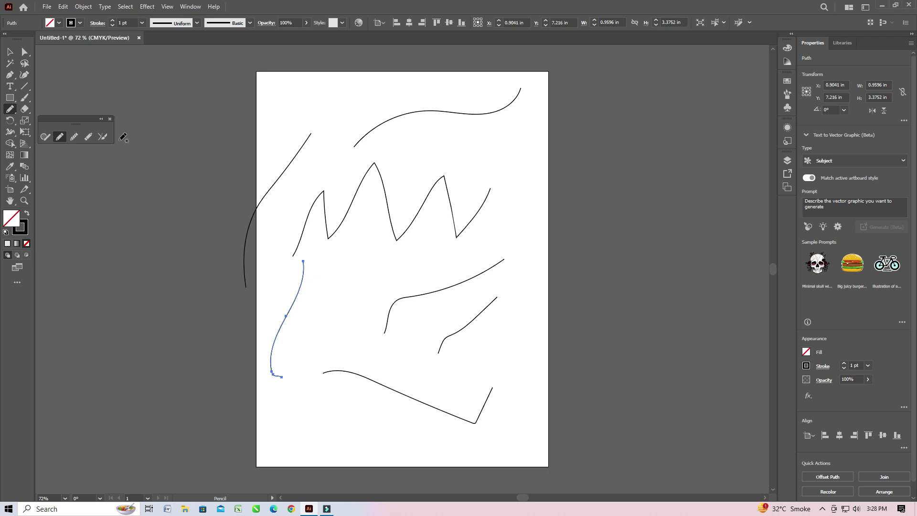
{"action": "key", "text": "ctrl+a"}
{"action": "key", "text": "Delete"}
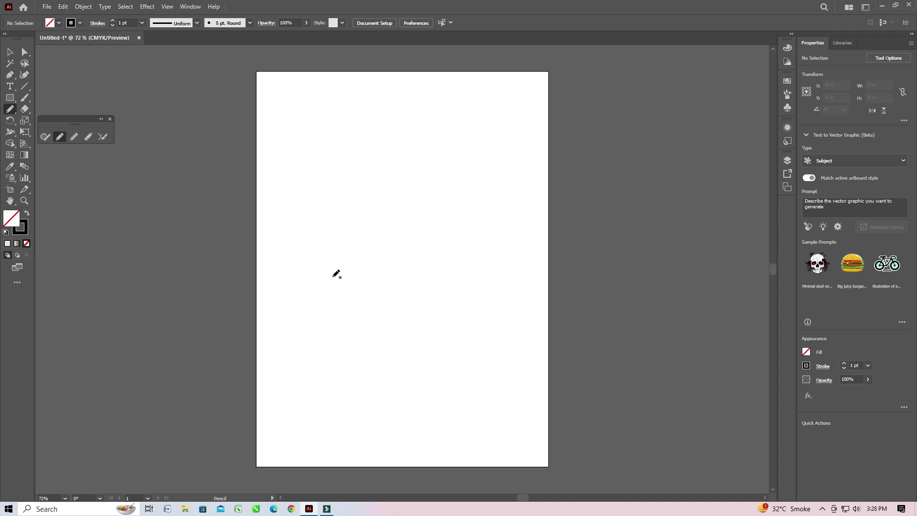
Step: Draw a freehand zigzag path about 6.78 in wide and 2.13 in high, and round its first two peaks and valleys with the Smooth tool
{"action": "mouse_move", "coordinate": [275, 292]}
{"action": "left_mouse_down"}
{"action": "mouse_move", "coordinate": [313, 236]}
{"action": "mouse_move", "coordinate": [333, 227]}
{"action": "mouse_move", "coordinate": [346, 278]}
{"action": "mouse_move", "coordinate": [391, 256]}
{"action": "mouse_move", "coordinate": [430, 219]}
{"action": "mouse_move", "coordinate": [441, 267]}
{"action": "mouse_move", "coordinate": [470, 220]}
{"action": "mouse_move", "coordinate": [507, 235]}
{"action": "left_mouse_up"}
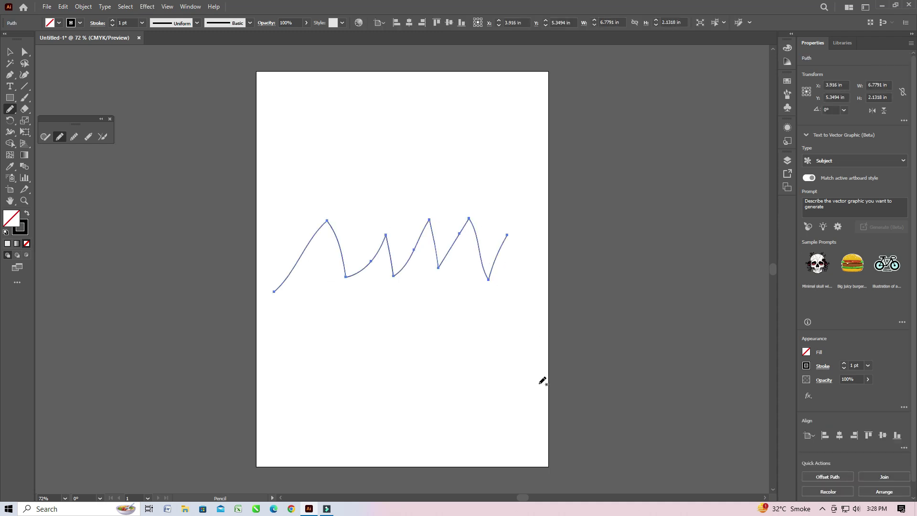
{"action": "left_click", "coordinate": [25, 201]}
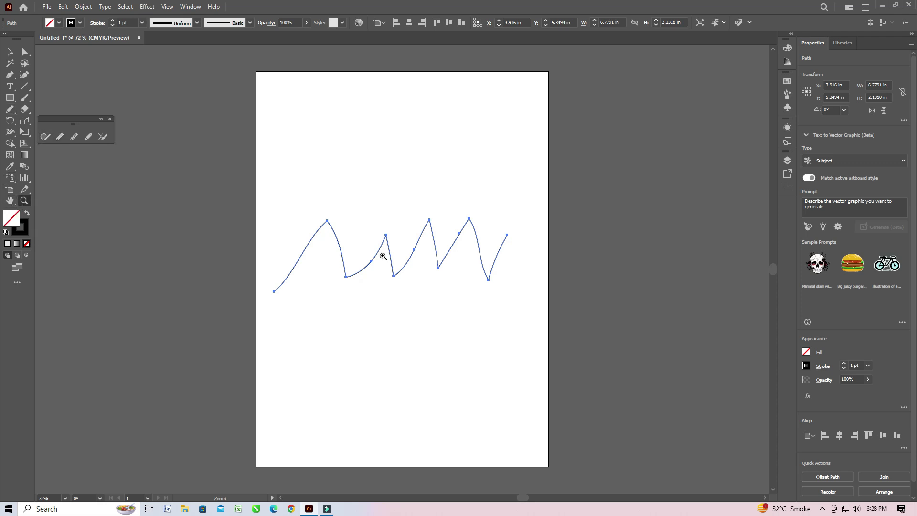
{"action": "left_click_drag", "start_coordinate": [333, 232], "coordinate": [333, 231]}
{"action": "left_click", "coordinate": [24, 51]}
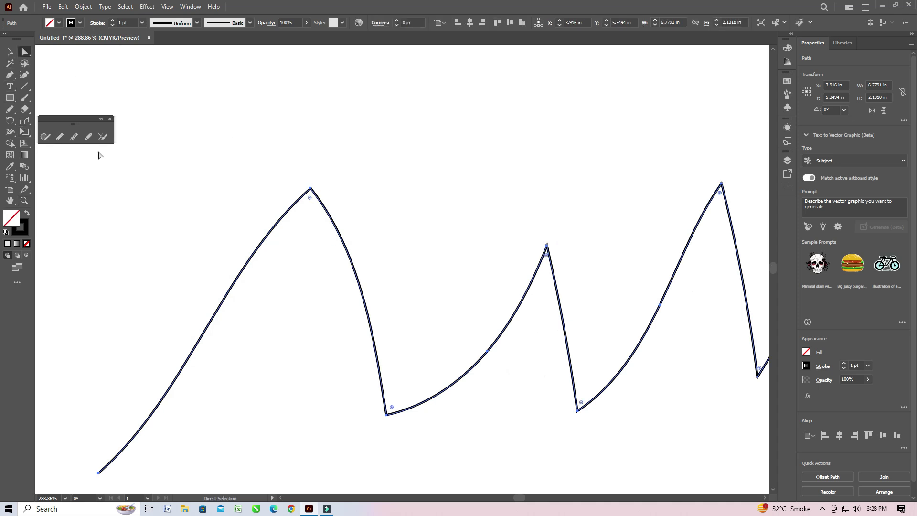
{"action": "left_click", "coordinate": [75, 138]}
{"action": "mouse_move", "coordinate": [306, 193]}
{"action": "left_mouse_down"}
{"action": "mouse_move", "coordinate": [295, 216]}
{"action": "mouse_move", "coordinate": [317, 193]}
{"action": "mouse_move", "coordinate": [333, 227]}
{"action": "mouse_move", "coordinate": [300, 197]}
{"action": "mouse_move", "coordinate": [312, 193]}
{"action": "mouse_move", "coordinate": [288, 211]}
{"action": "mouse_move", "coordinate": [313, 192]}
{"action": "mouse_move", "coordinate": [362, 269]}
{"action": "mouse_move", "coordinate": [352, 275]}
{"action": "mouse_move", "coordinate": [391, 417]}
{"action": "mouse_move", "coordinate": [412, 426]}
{"action": "mouse_move", "coordinate": [351, 405]}
{"action": "mouse_move", "coordinate": [388, 407]}
{"action": "mouse_move", "coordinate": [396, 420]}
{"action": "mouse_move", "coordinate": [381, 416]}
{"action": "mouse_move", "coordinate": [416, 425]}
{"action": "mouse_move", "coordinate": [378, 419]}
{"action": "mouse_move", "coordinate": [390, 414]}
{"action": "mouse_move", "coordinate": [377, 424]}
{"action": "mouse_move", "coordinate": [383, 414]}
{"action": "mouse_move", "coordinate": [402, 419]}
{"action": "mouse_move", "coordinate": [380, 417]}
{"action": "mouse_move", "coordinate": [380, 386]}
{"action": "mouse_move", "coordinate": [387, 415]}
{"action": "left_mouse_up"}
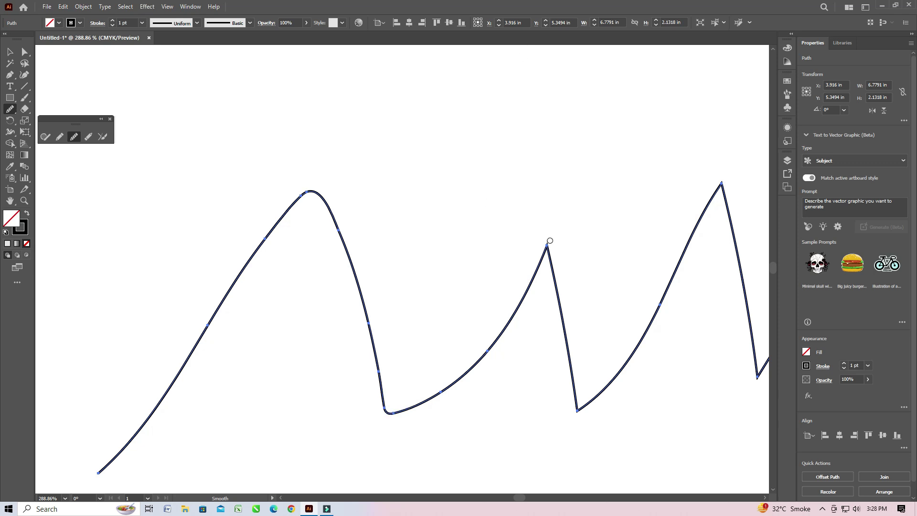
{"action": "mouse_move", "coordinate": [552, 245]}
{"action": "left_mouse_down"}
{"action": "mouse_move", "coordinate": [533, 253]}
{"action": "mouse_move", "coordinate": [550, 248]}
{"action": "mouse_move", "coordinate": [537, 251]}
{"action": "mouse_move", "coordinate": [545, 249]}
{"action": "mouse_move", "coordinate": [529, 295]}
{"action": "mouse_move", "coordinate": [549, 254]}
{"action": "mouse_move", "coordinate": [558, 299]}
{"action": "mouse_move", "coordinate": [613, 404]}
{"action": "mouse_move", "coordinate": [551, 401]}
{"action": "mouse_move", "coordinate": [585, 416]}
{"action": "mouse_move", "coordinate": [576, 411]}
{"action": "mouse_move", "coordinate": [593, 408]}
{"action": "mouse_move", "coordinate": [553, 401]}
{"action": "left_mouse_up"}
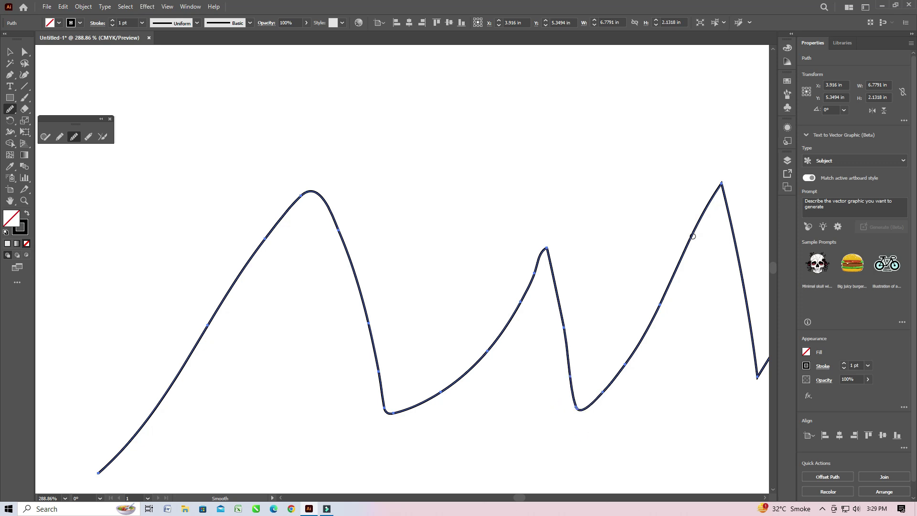
Step: Cut gaps with the Path Eraser in the zigzag's two rising slopes after the first and second valleys
{"action": "left_click", "coordinate": [88, 137]}
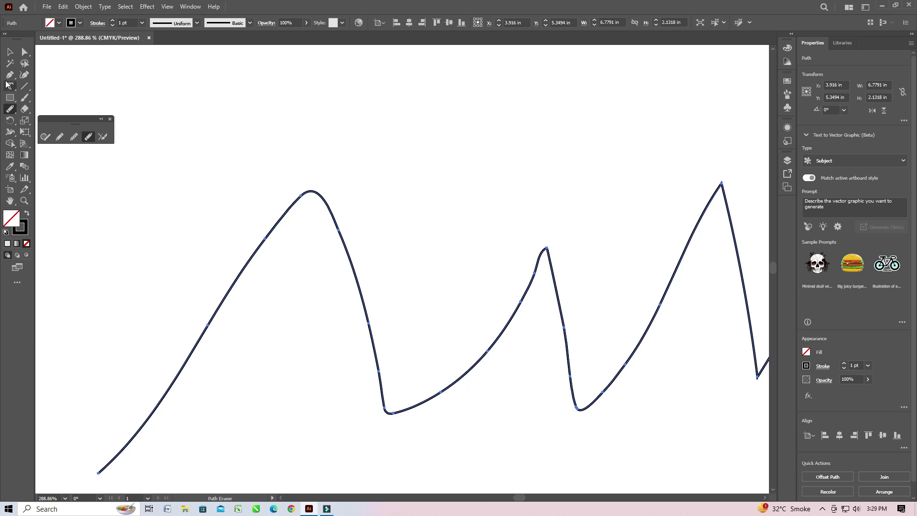
{"action": "left_click", "coordinate": [10, 53]}
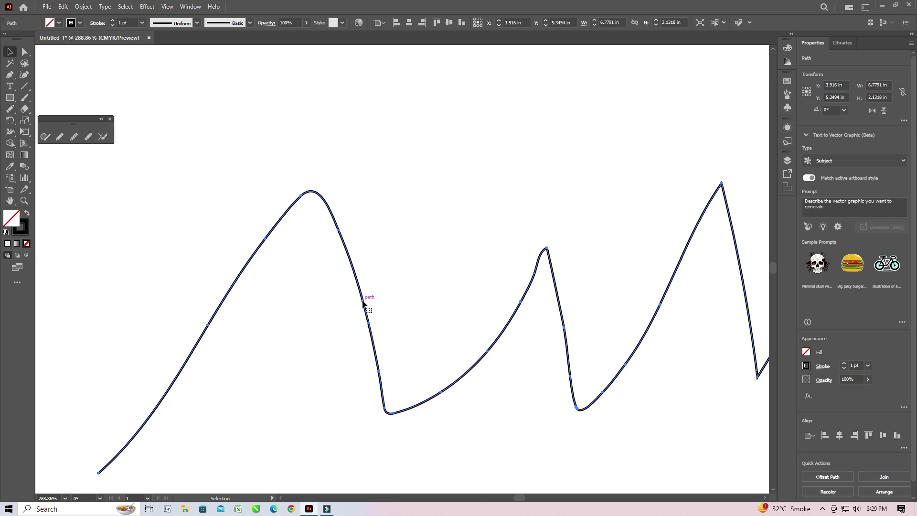
{"action": "left_click", "coordinate": [89, 138]}
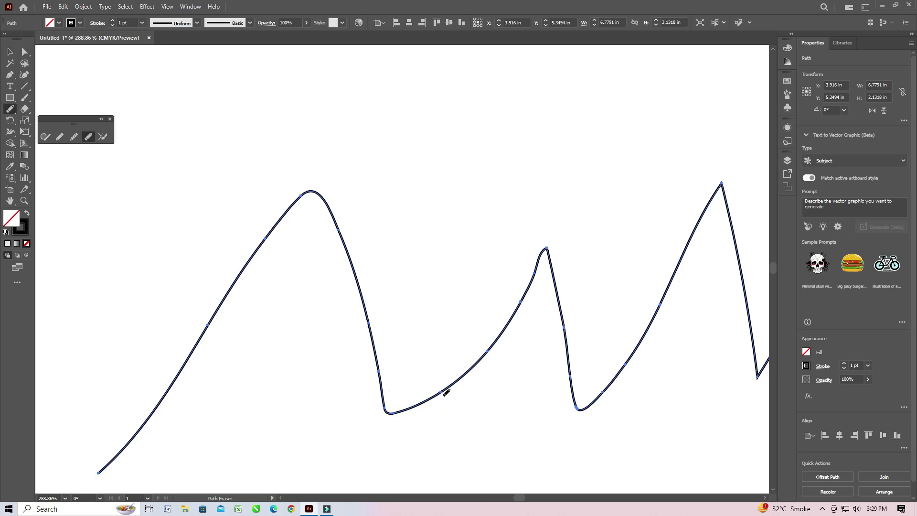
{"action": "left_click_drag", "start_coordinate": [442, 385], "coordinate": [438, 396]}
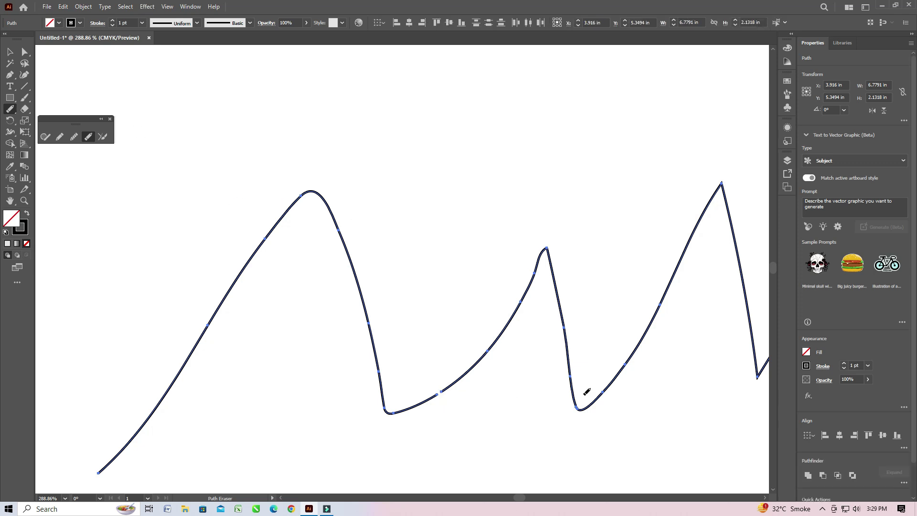
{"action": "left_click_drag", "start_coordinate": [627, 359], "coordinate": [629, 373]}
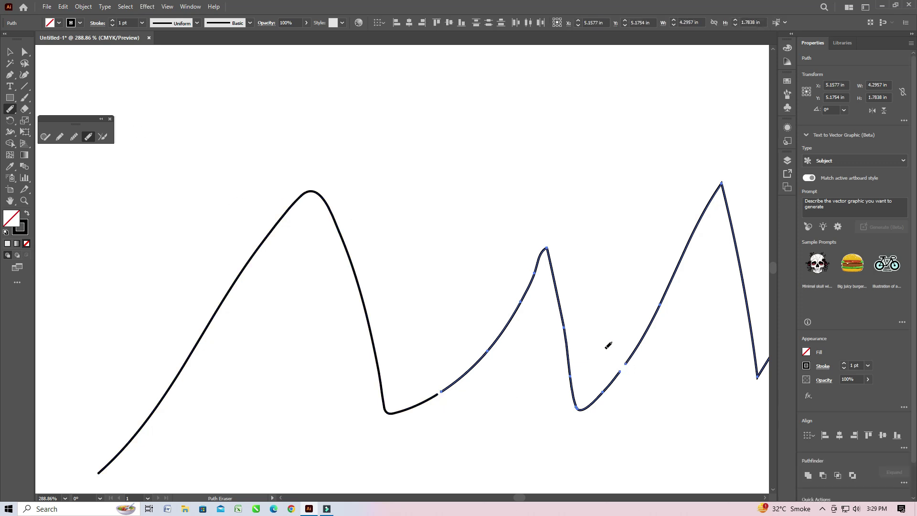
Step: Move the three separated pieces of the zigzag apart from one another
{"action": "left_click_drag", "start_coordinate": [364, 301], "coordinate": [313, 224]}
{"action": "left_click_drag", "start_coordinate": [563, 317], "coordinate": [508, 215]}
{"action": "left_click", "coordinate": [673, 285]}
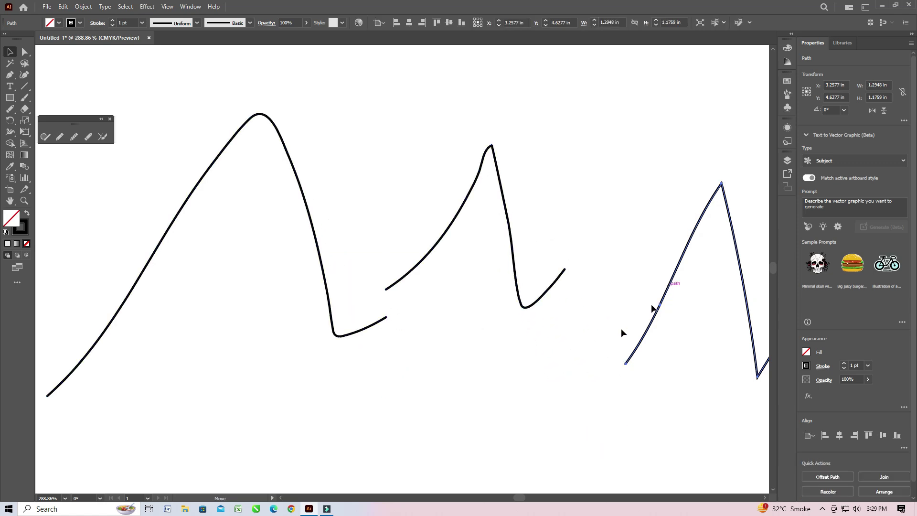
{"action": "left_click_drag", "start_coordinate": [652, 308], "coordinate": [548, 390]}
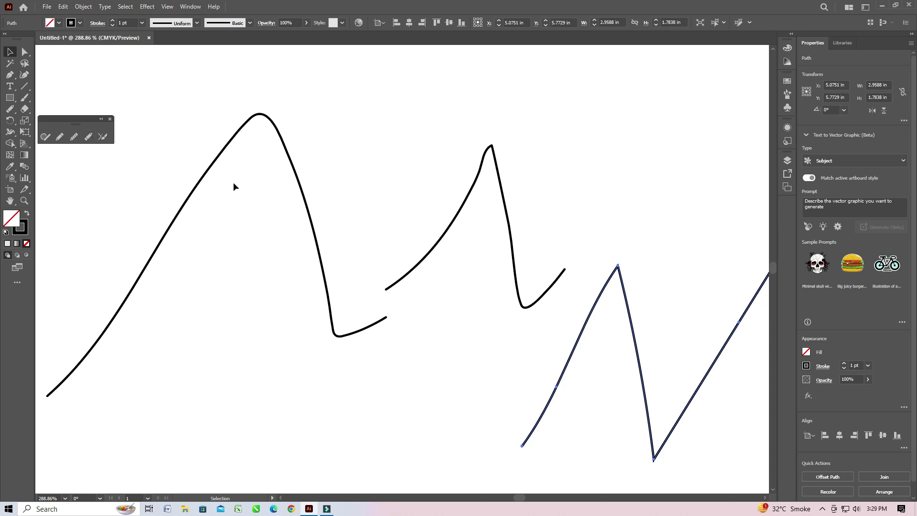
Step: Delete all the separated zigzag pieces
{"action": "key", "text": "ctrl"}
{"action": "key", "text": "ctrl+a"}
{"action": "key", "text": "Delete"}
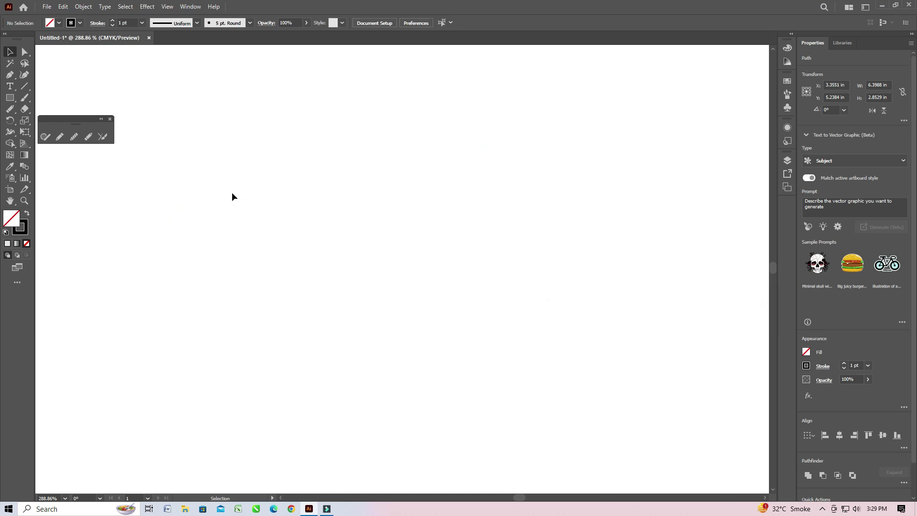
Step: Draw two slanted lines crossing near the apex and a horizontal base line about 6.82 in long with the Pencil tool, outlining a triangle
{"action": "left_click", "coordinate": [103, 137]}
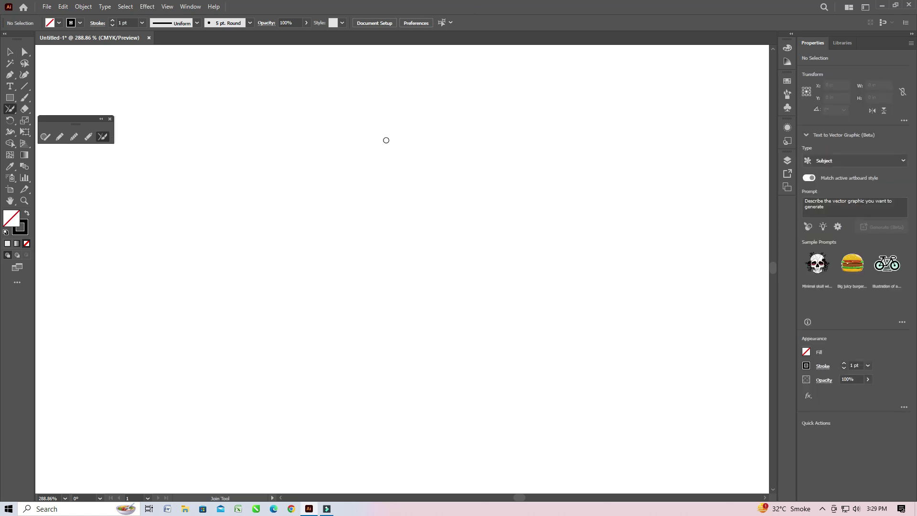
{"action": "key", "text": "ctrl+0"}
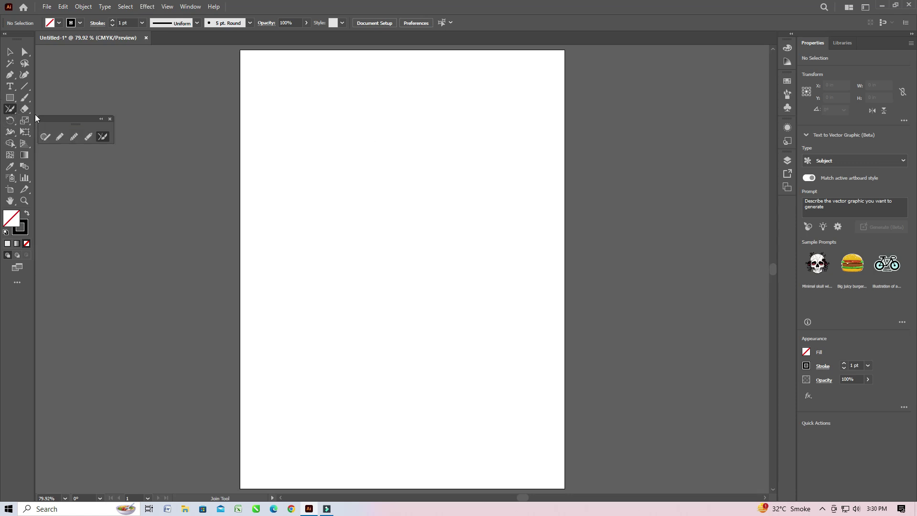
{"action": "left_click", "coordinate": [59, 137]}
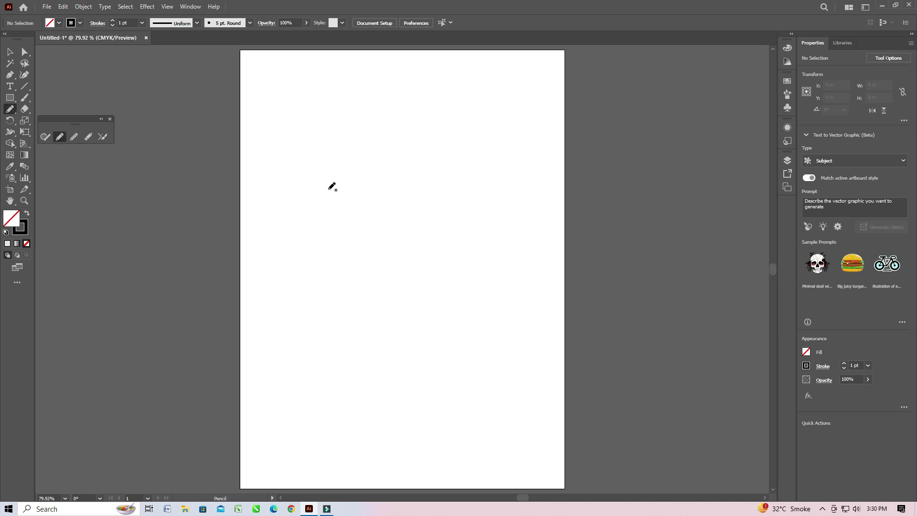
{"action": "left_click_drag", "start_coordinate": [406, 138], "coordinate": [311, 274]}
{"action": "mouse_move", "coordinate": [394, 142]}
{"action": "left_mouse_down"}
{"action": "mouse_move", "coordinate": [493, 221]}
{"action": "mouse_move", "coordinate": [538, 320]}
{"action": "left_mouse_up"}
{"action": "key", "text": "ctrl+z"}
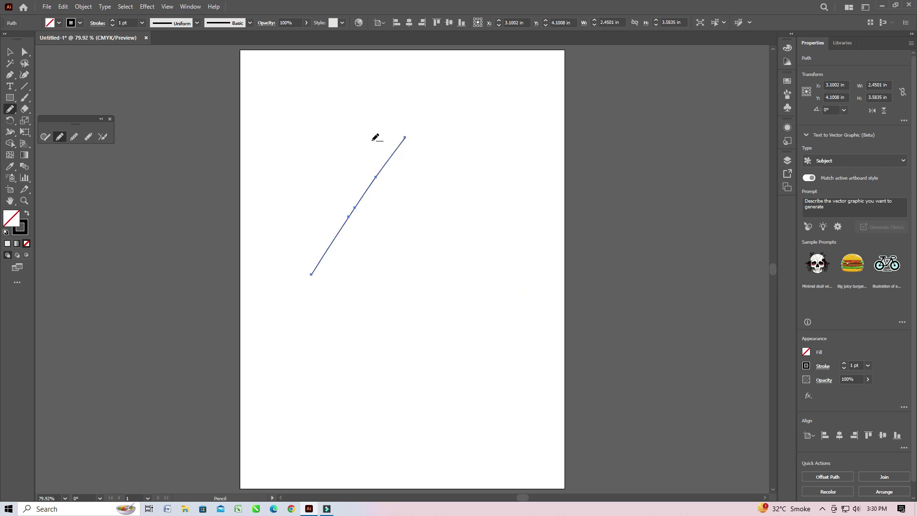
{"action": "left_click_drag", "start_coordinate": [372, 141], "coordinate": [520, 289]}
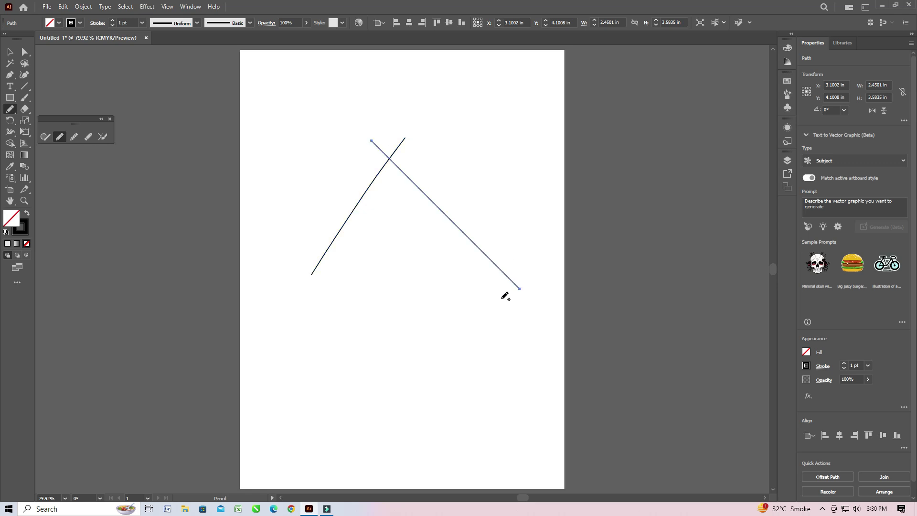
{"action": "left_click_drag", "start_coordinate": [277, 276], "coordinate": [538, 221]}
Step: Move the horizontal base line slightly up so it crosses both slanted lines, and leave nothing selected
{"action": "left_click", "coordinate": [10, 51]}
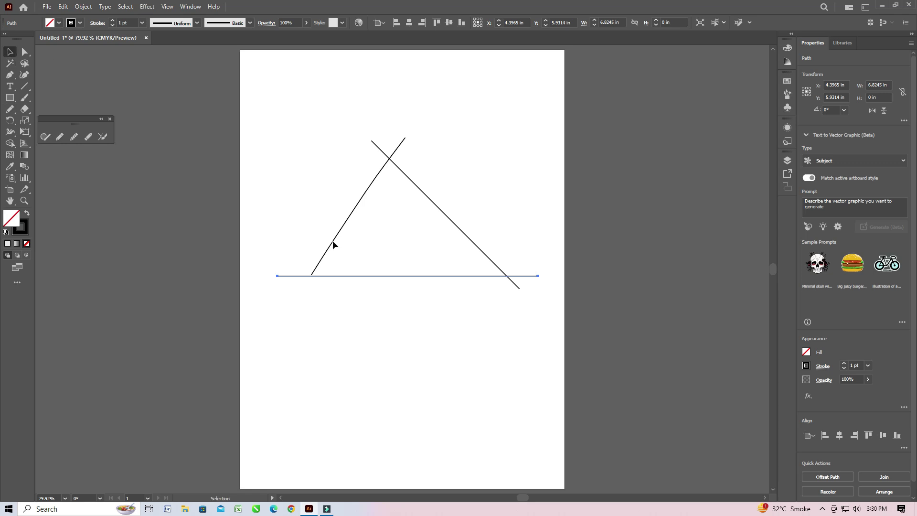
{"action": "left_click_drag", "start_coordinate": [362, 277], "coordinate": [360, 271]}
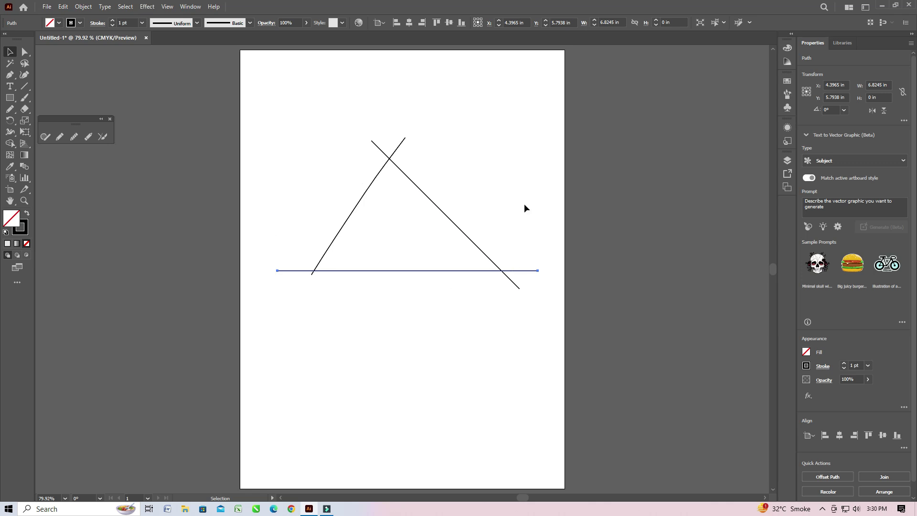
{"action": "left_click_drag", "start_coordinate": [251, 85], "coordinate": [397, 266]}
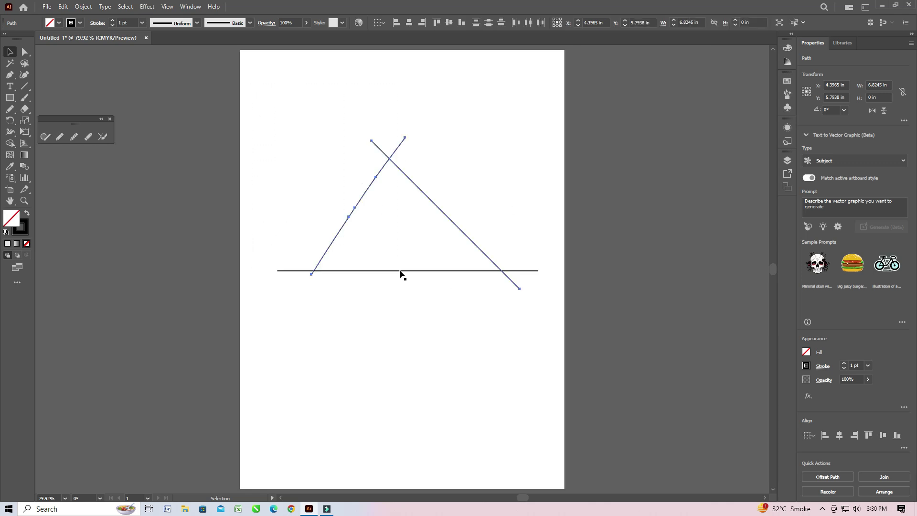
{"action": "left_click", "coordinate": [339, 308]}
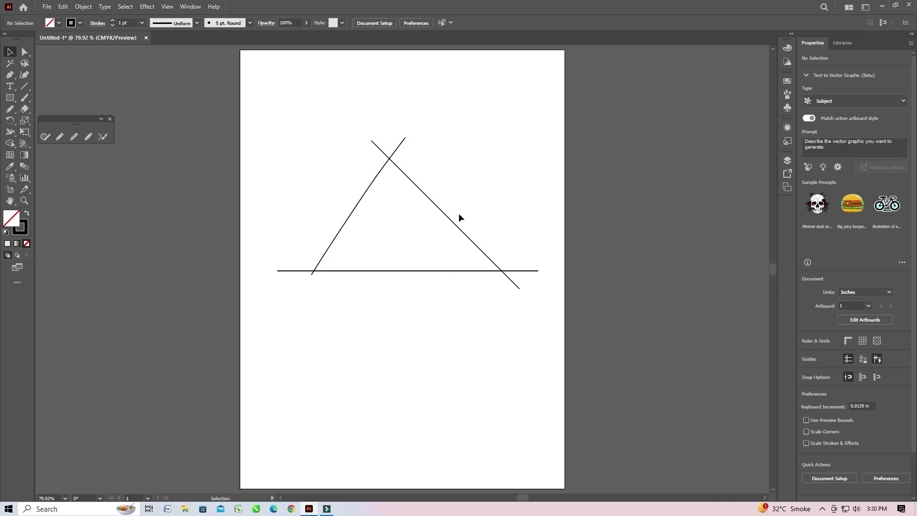
Step: Set the default fill colour to red F42525 with nothing selected
{"action": "double_click", "coordinate": [15, 220]}
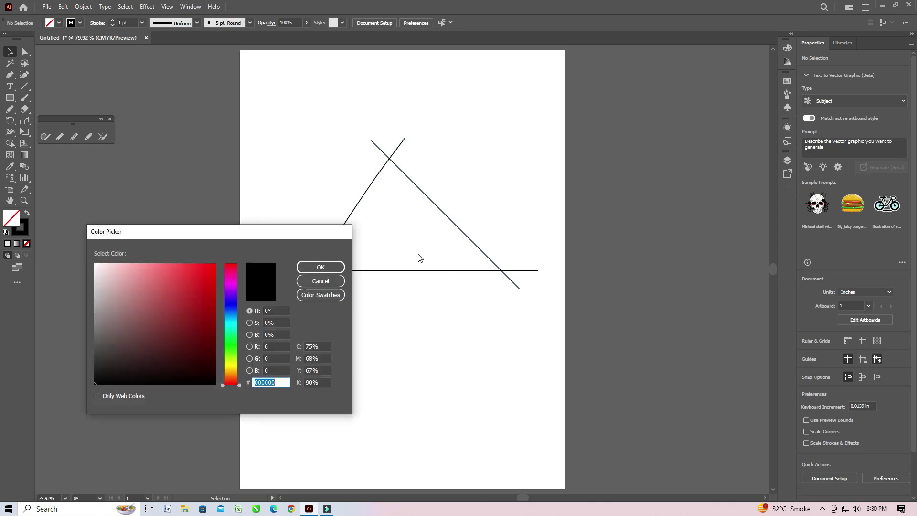
{"action": "left_click", "coordinate": [197, 268]}
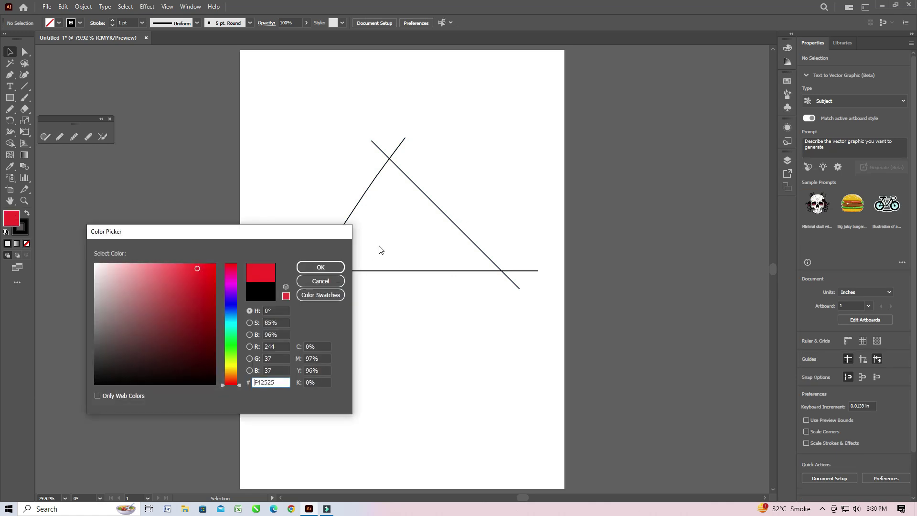
{"action": "left_click", "coordinate": [320, 267]}
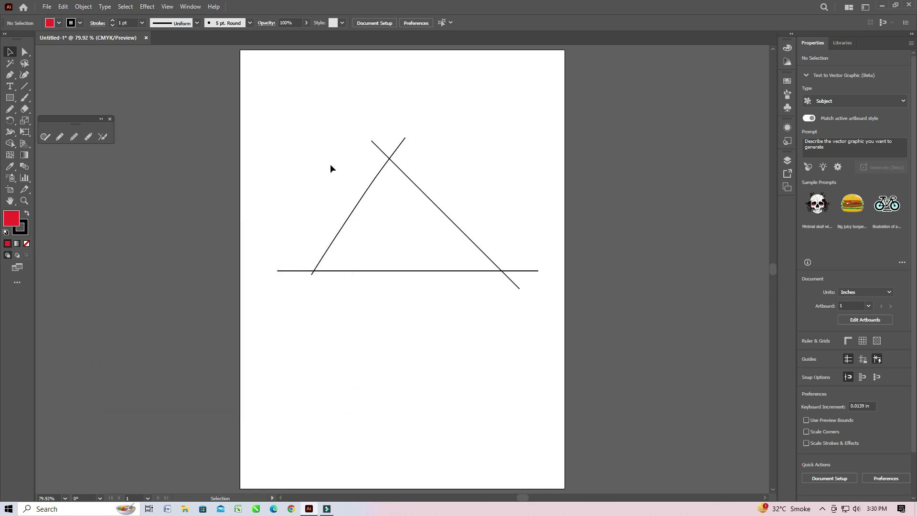
Step: Select the two slanted lines near the apex and join them there with the Join tool, trimming both overshooting ends
{"action": "left_click", "coordinate": [25, 52]}
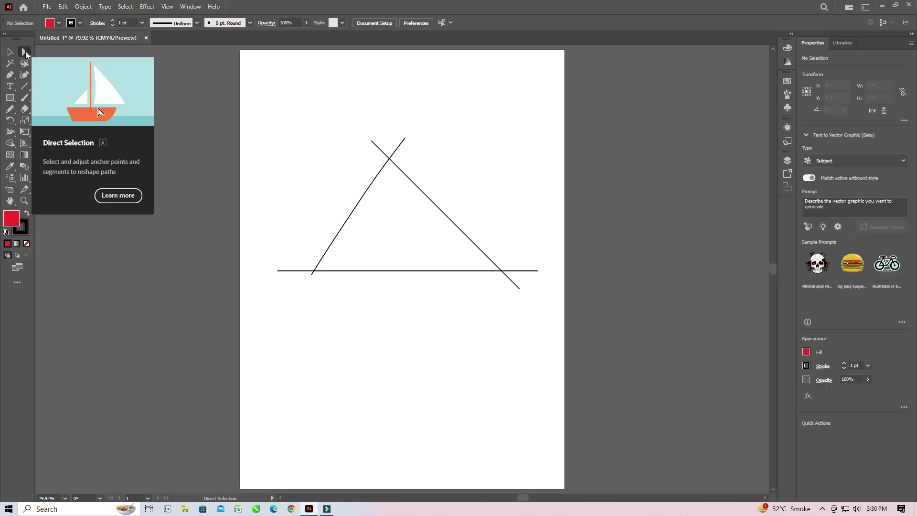
{"action": "left_click_drag", "start_coordinate": [346, 126], "coordinate": [424, 147]}
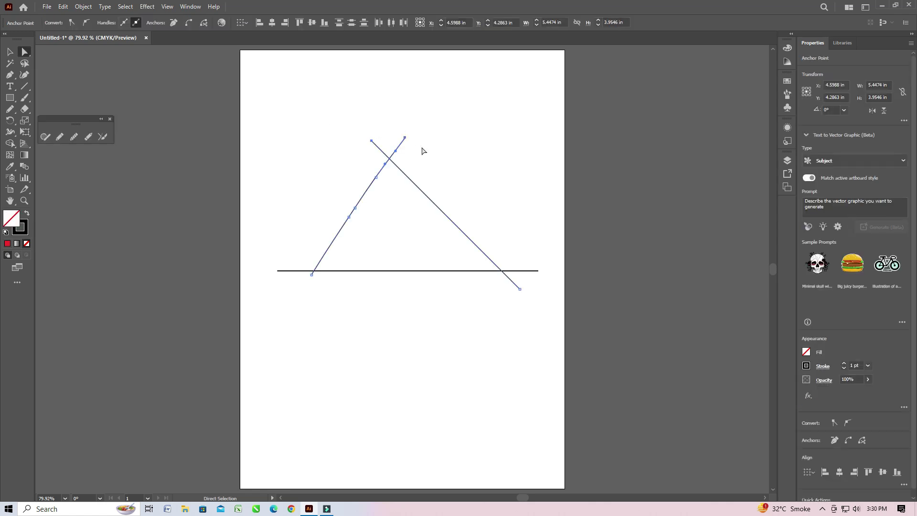
{"action": "left_click", "coordinate": [102, 138]}
{"action": "left_click_drag", "start_coordinate": [380, 159], "coordinate": [400, 154]}
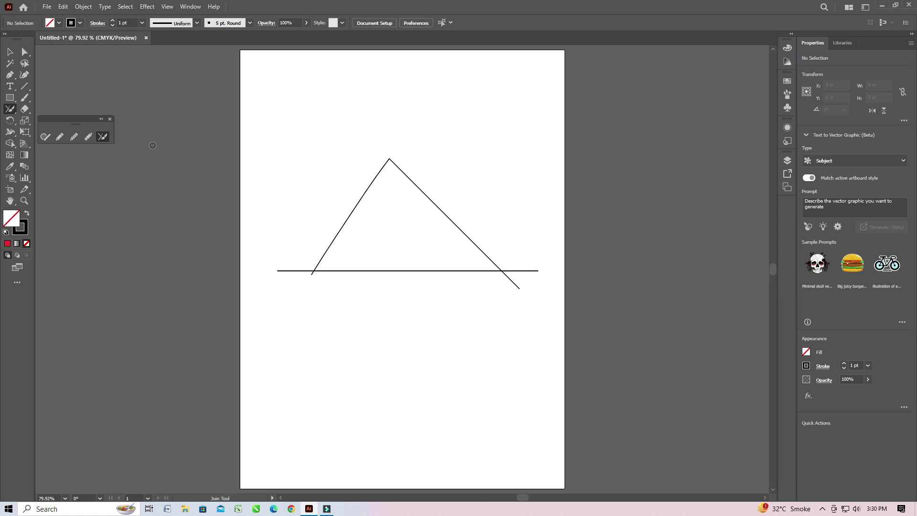
Step: Join the left slanted line and the base line at the triangle's lower-left corner with the Join tool, trimming the overshooting ends
{"action": "left_click", "coordinate": [25, 52]}
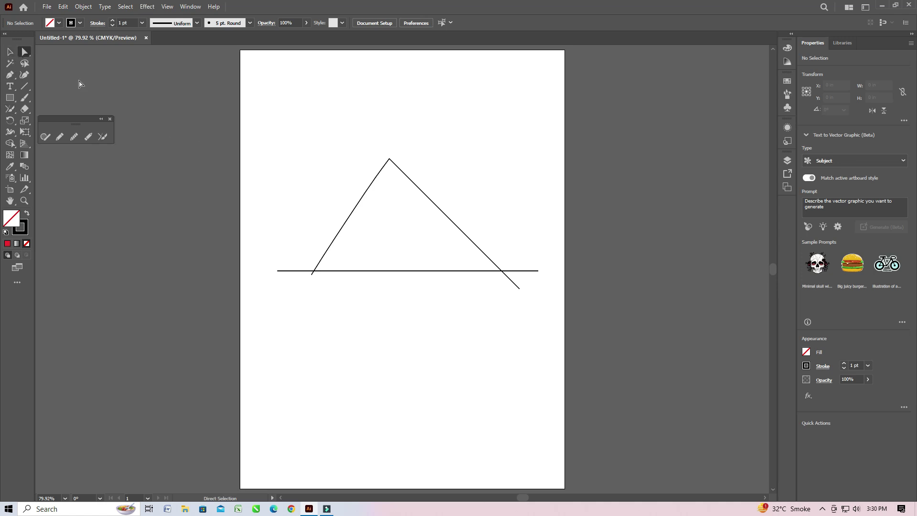
{"action": "mouse_move", "coordinate": [272, 258]}
{"action": "left_mouse_down"}
{"action": "mouse_move", "coordinate": [315, 287]}
{"action": "mouse_move", "coordinate": [307, 289]}
{"action": "mouse_move", "coordinate": [313, 279]}
{"action": "mouse_move", "coordinate": [321, 286]}
{"action": "left_mouse_up"}
{"action": "left_click", "coordinate": [103, 137]}
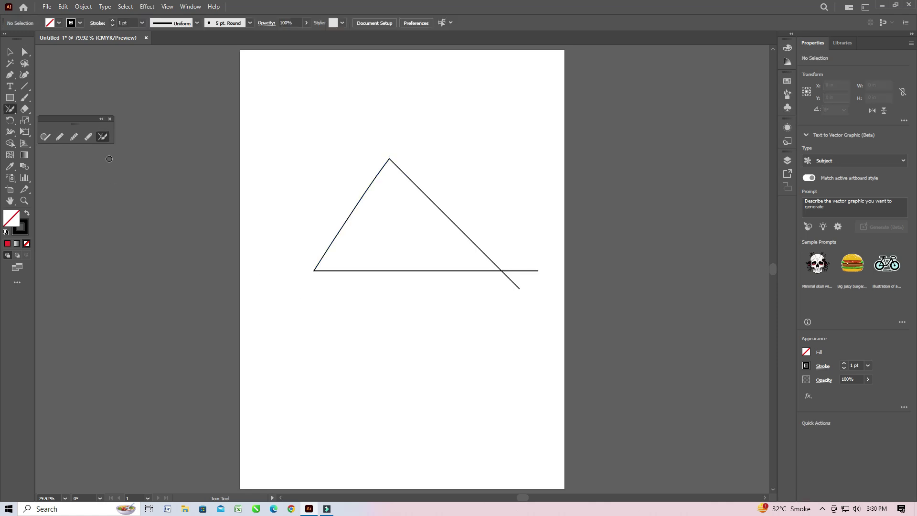
Step: Close the triangle at its lower-right corner by joining the base line and the right slanted line with the Join tool
{"action": "left_click", "coordinate": [24, 52]}
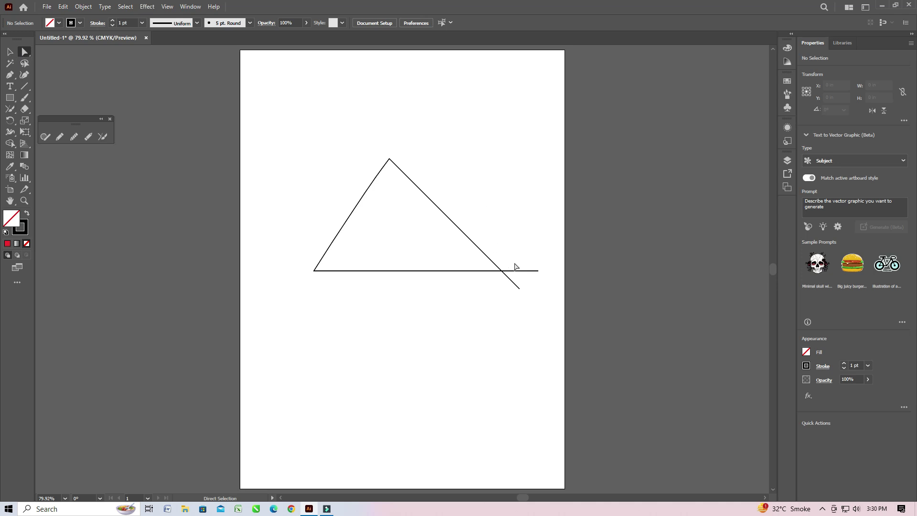
{"action": "left_click_drag", "start_coordinate": [525, 266], "coordinate": [520, 311]}
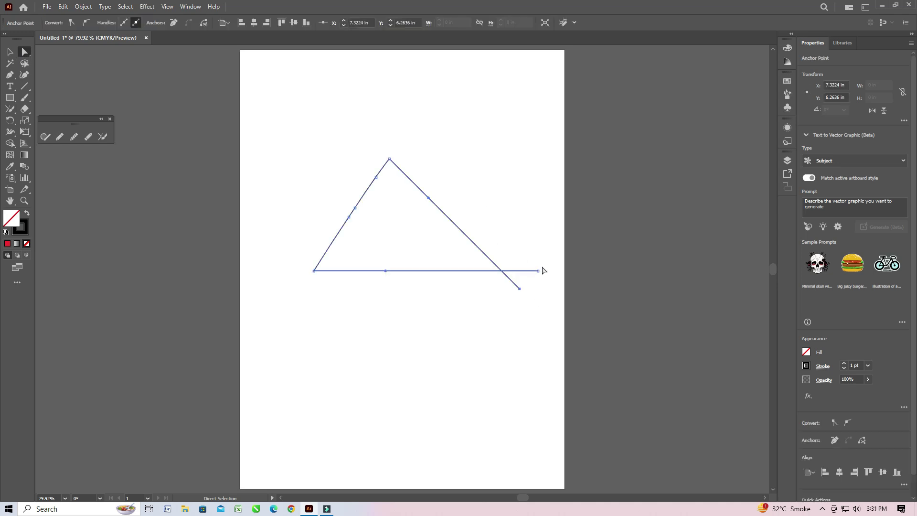
{"action": "left_click", "coordinate": [102, 136]}
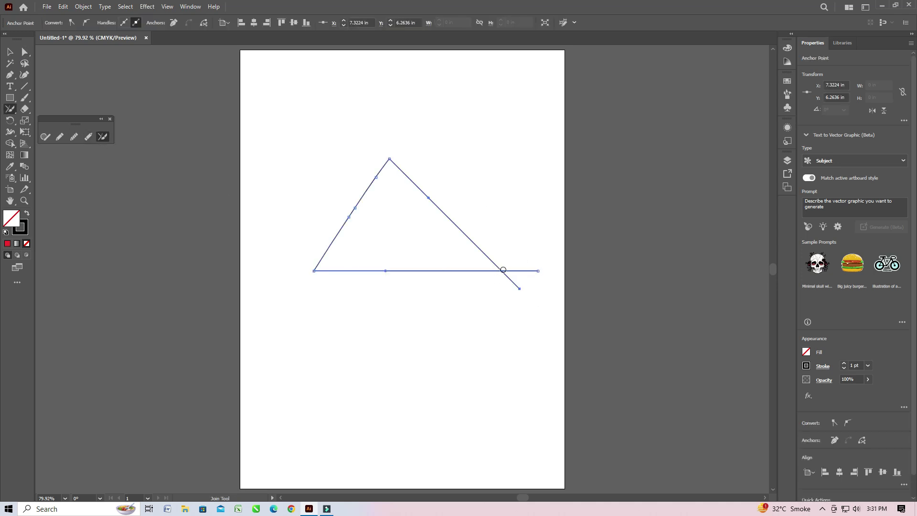
{"action": "left_click_drag", "start_coordinate": [504, 275], "coordinate": [526, 311]}
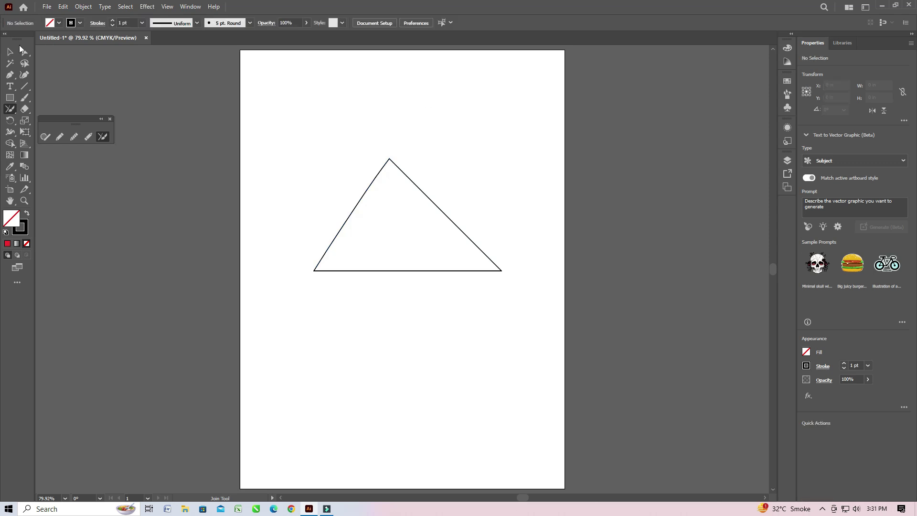
Step: Select the closed triangle and move it slightly down on the artboard
{"action": "left_click", "coordinate": [10, 52]}
{"action": "left_click_drag", "start_coordinate": [453, 223], "coordinate": [449, 185]}
{"action": "left_click_drag", "start_coordinate": [400, 232], "coordinate": [402, 279]}
Step: Fill the triangle with red, R 226, G 5, B 5
{"action": "double_click", "coordinate": [19, 228]}
{"action": "left_click", "coordinate": [213, 277]}
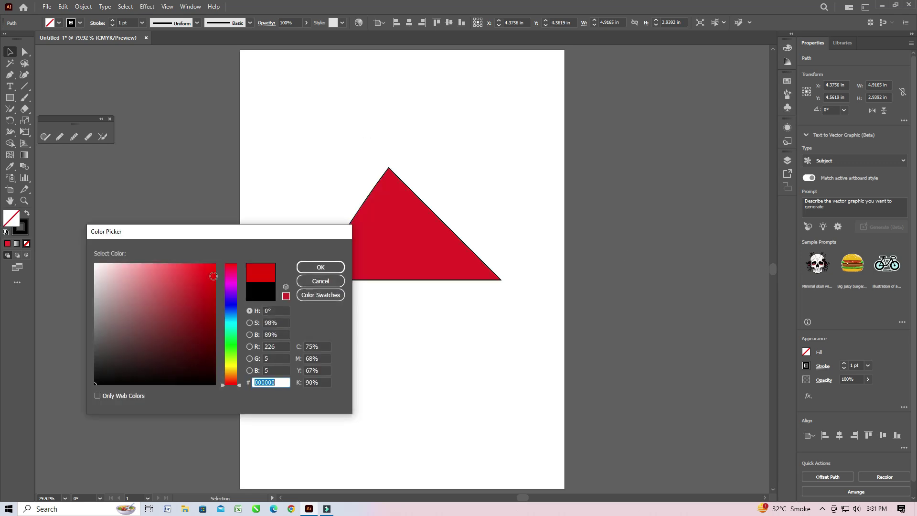
{"action": "left_click", "coordinate": [320, 267]}
Step: Set the triangle's stroke colour to near-black 201D21 and its stroke weight to 5 pt
{"action": "double_click", "coordinate": [24, 231]}
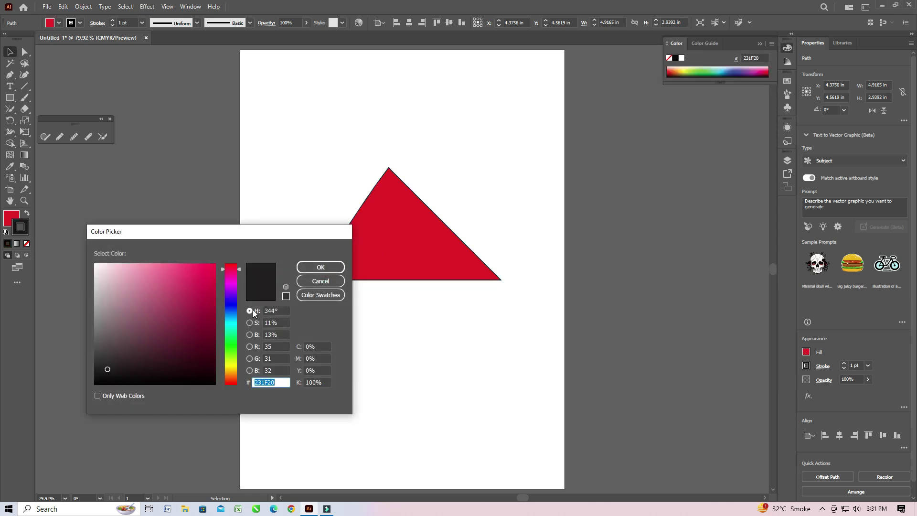
{"action": "left_click", "coordinate": [229, 285]}
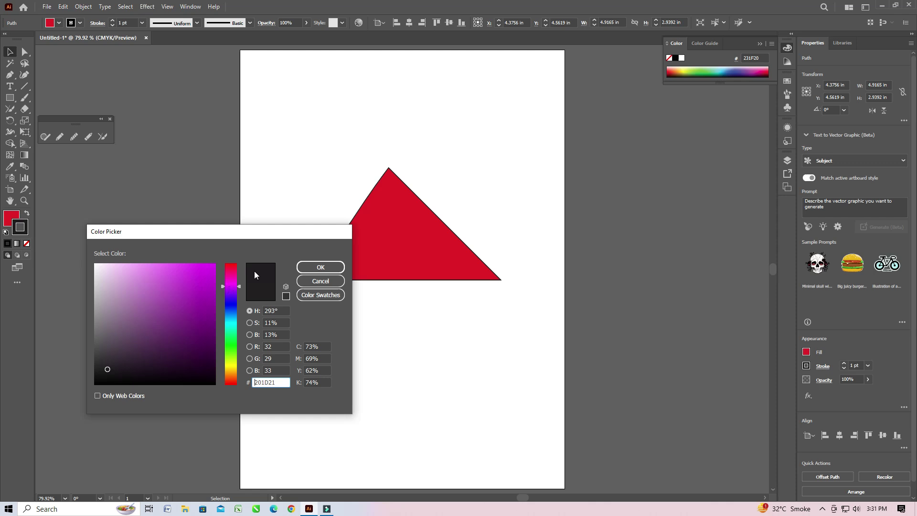
{"action": "left_click", "coordinate": [320, 267]}
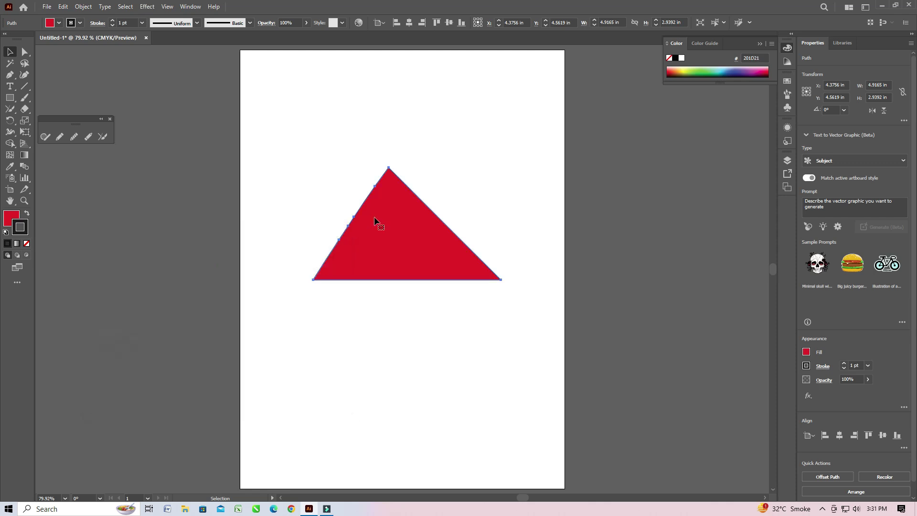
{"action": "left_click", "coordinate": [140, 23]}
{"action": "left_click", "coordinate": [156, 109]}
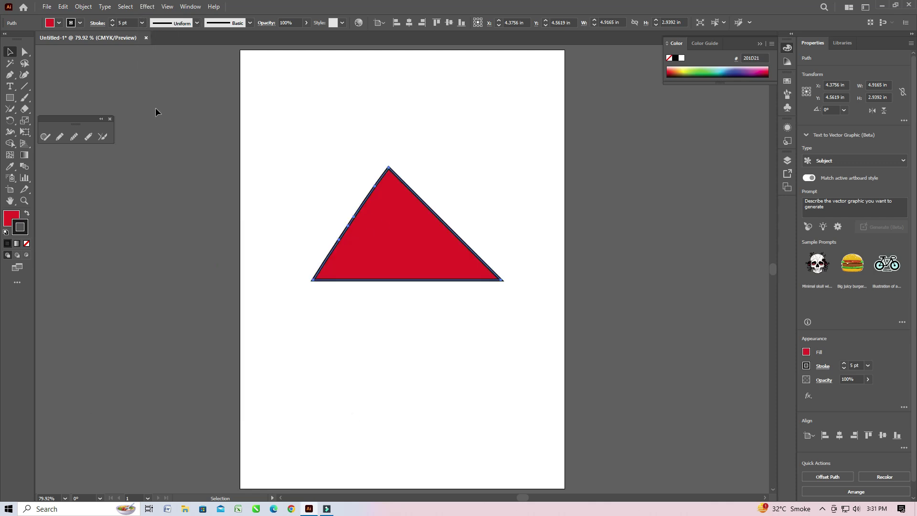